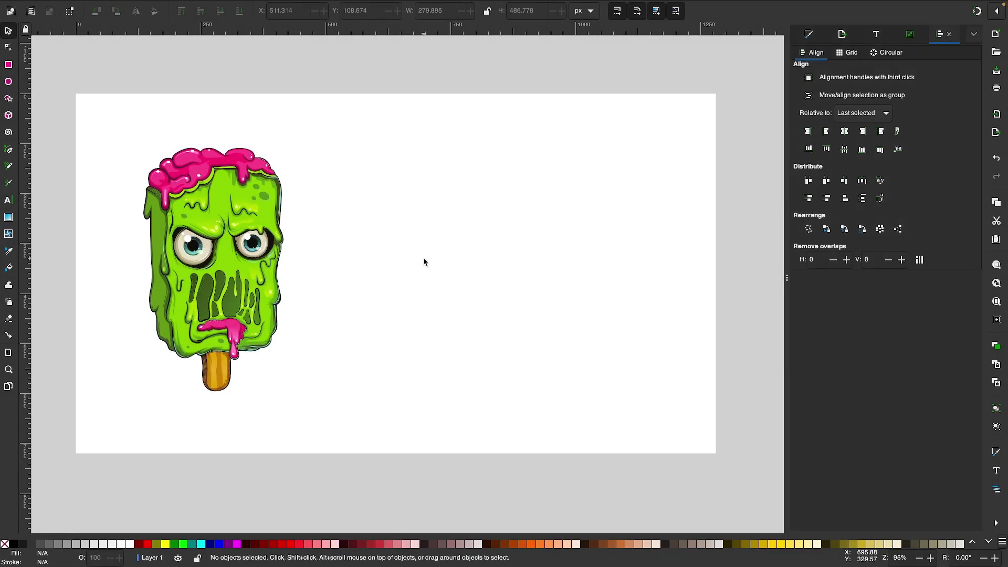
# Select the zombie popsicle group and drag its duplicate to the right of the original
pyautogui.click(231, 238)
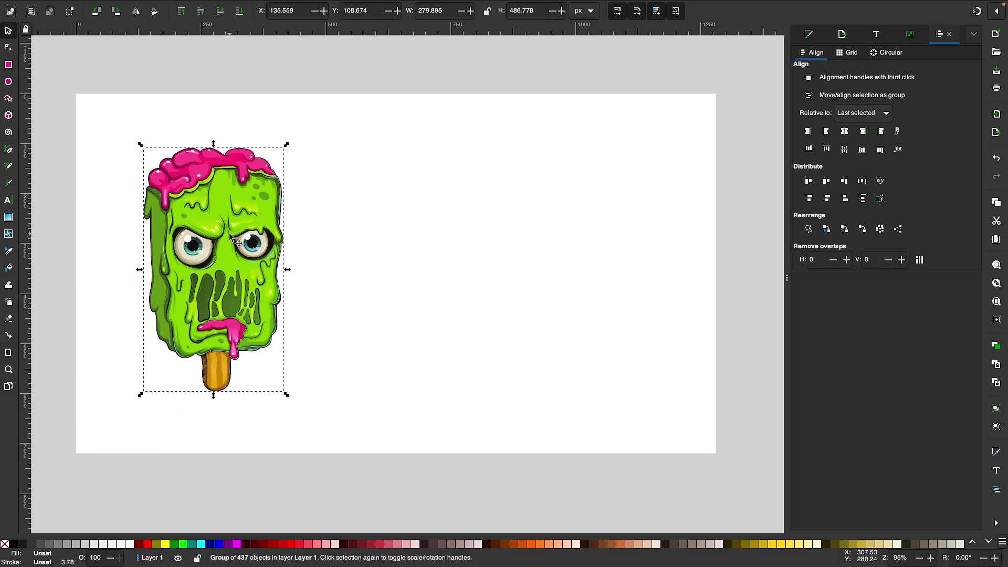
pyautogui.moveTo(239, 243); pyautogui.dragTo(417, 248)
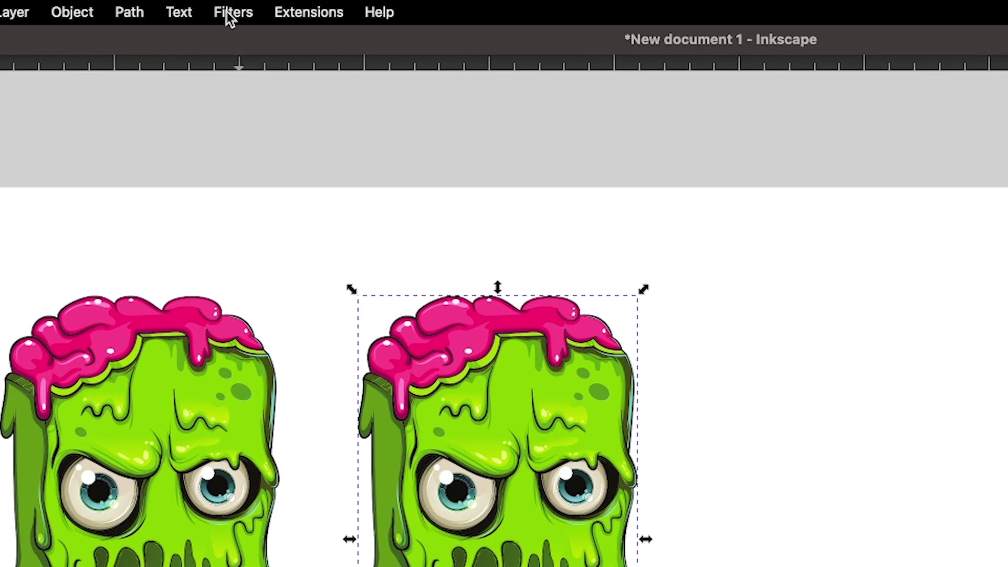
# Open Filters > Color > Invert with Live preview, and check Invert hue, Invert lightness and Invert transparency
pyautogui.click(236, 12)
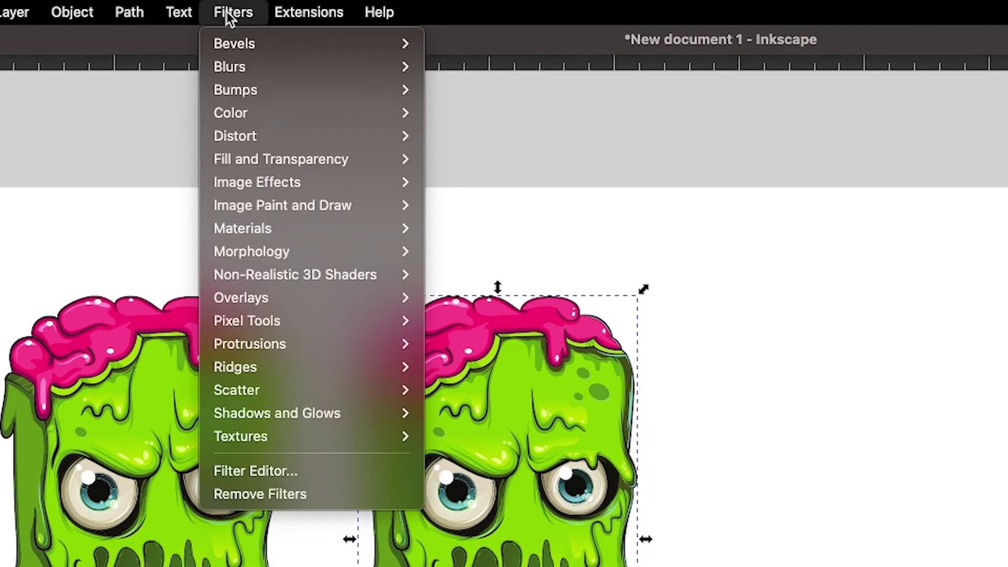
pyautogui.moveTo(333, 98)
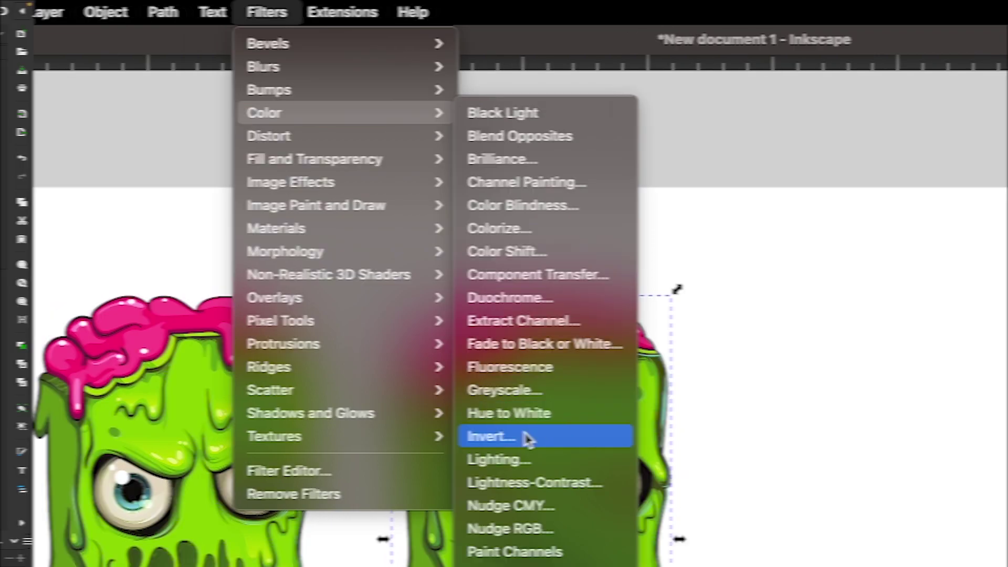
pyautogui.click(491, 436)
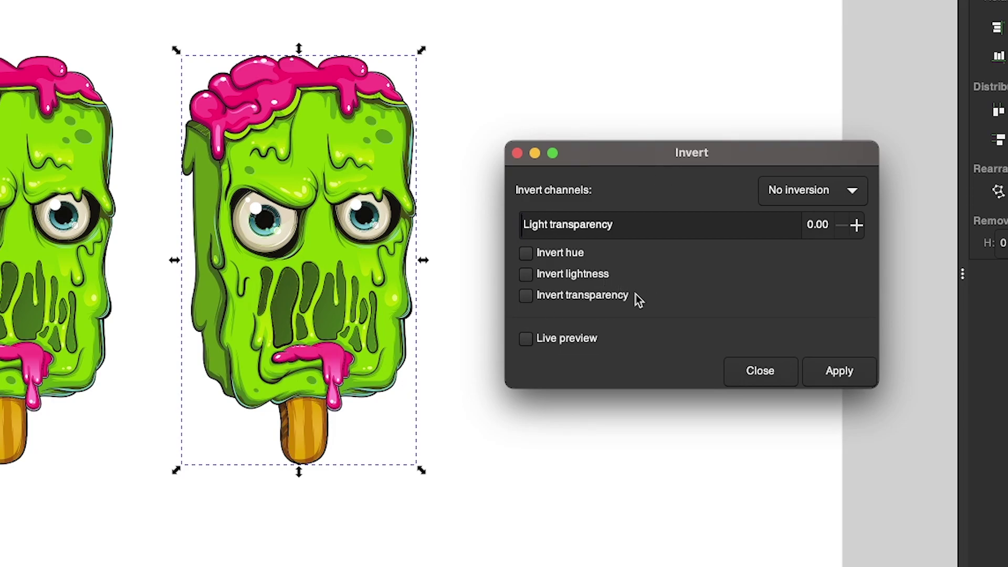
pyautogui.click(526, 340)
pyautogui.click(527, 256)
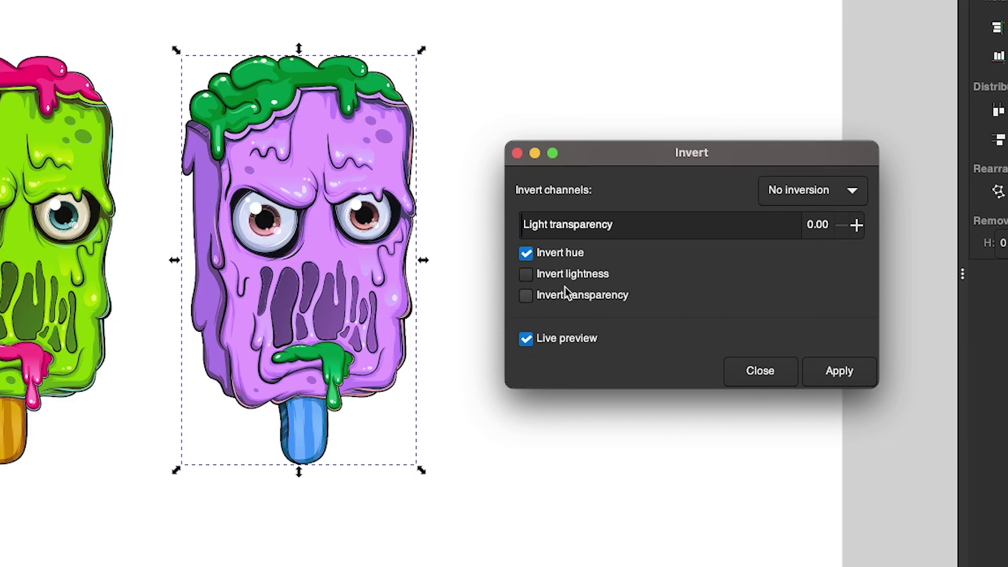
pyautogui.click(525, 275)
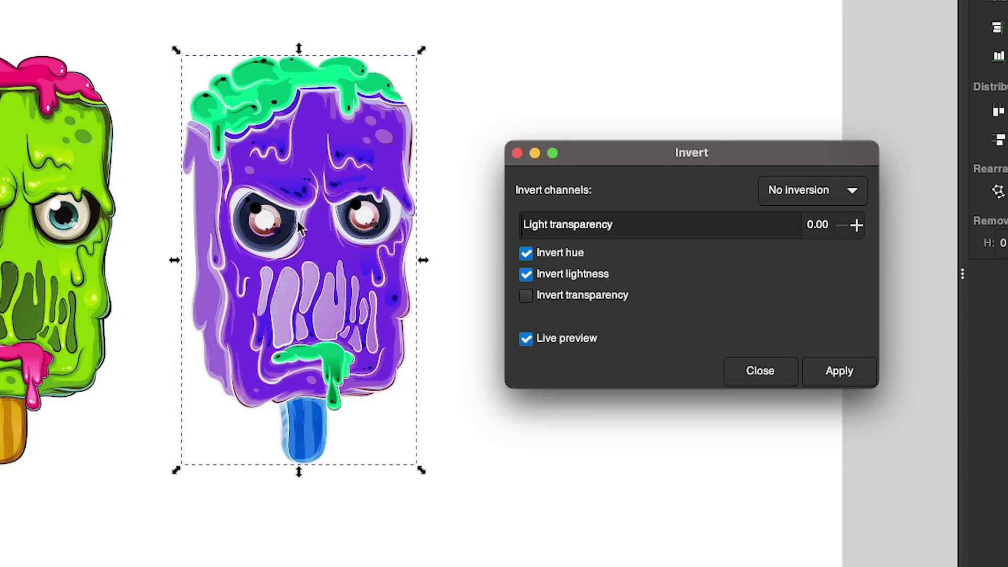
pyautogui.click(579, 300)
# Uncheck Invert transparency and lightness, try Light transparency at 0.66, then reset it to 0.00 with hue inverted
pyautogui.click(528, 295)
pyautogui.click(526, 275)
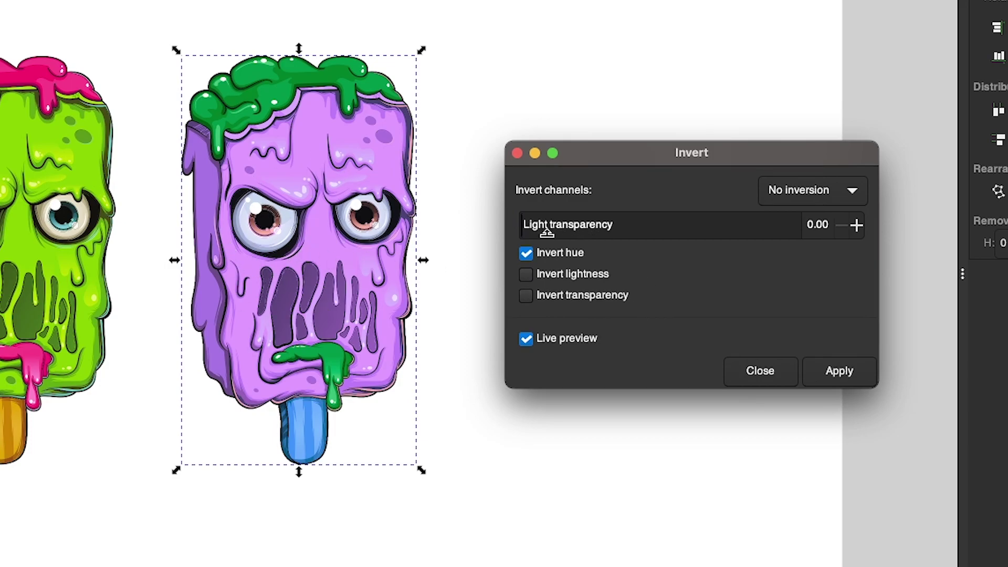
pyautogui.moveTo(546, 234); pyautogui.dragTo(798, 232)
pyautogui.click(705, 220)
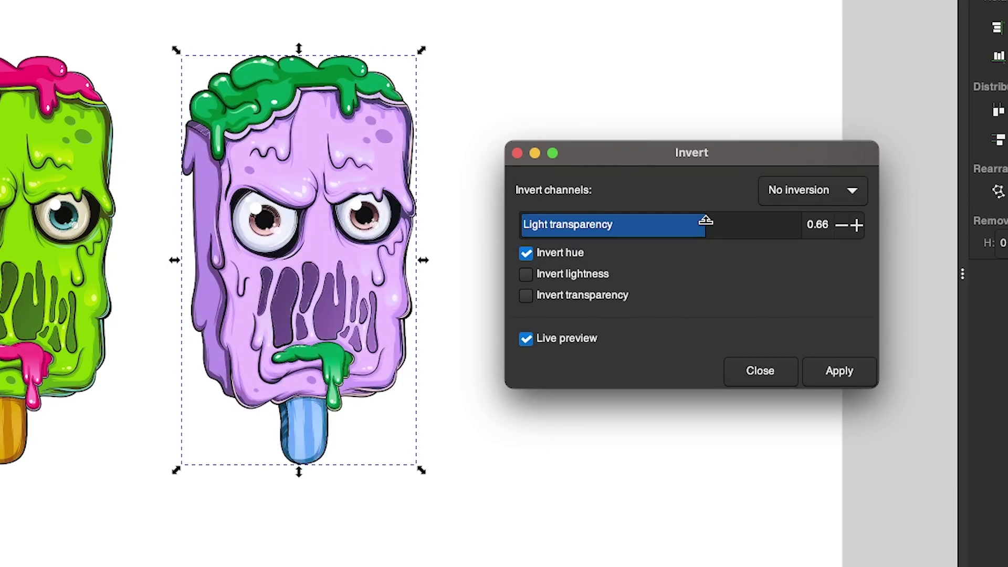
pyautogui.moveTo(705, 220); pyautogui.dragTo(411, 209)
pyautogui.click(526, 253)
pyautogui.click(526, 253)
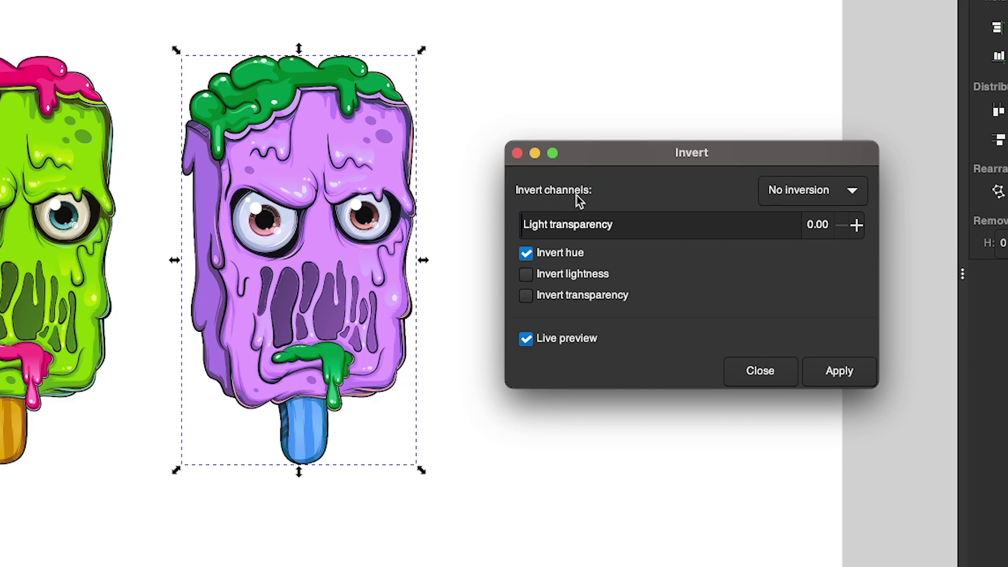
# Try red/blue, then red/green channel inversion, comparing each with Invert hue toggled off and on
pyautogui.click(825, 199)
pyautogui.click(825, 199)
pyautogui.click(825, 200)
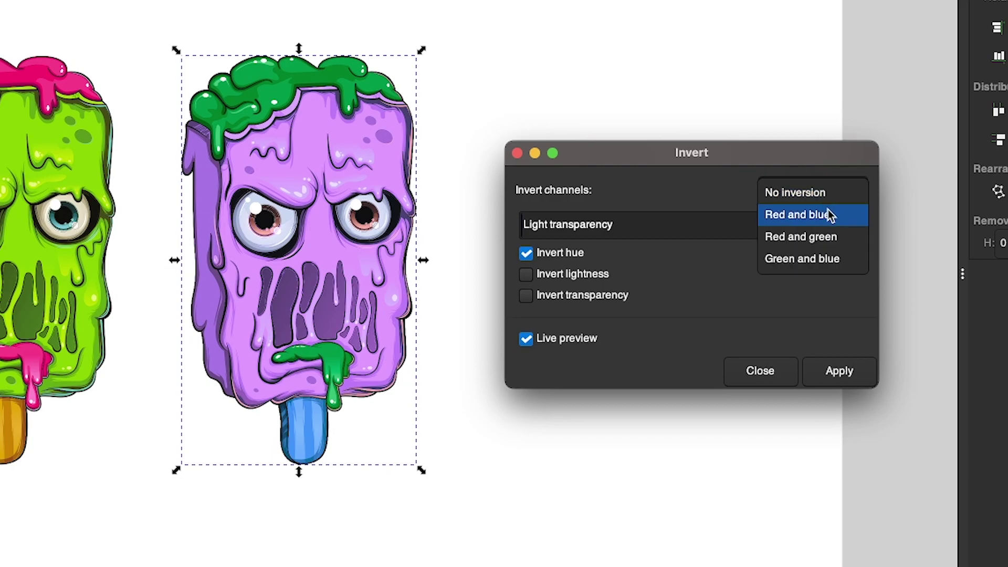
pyautogui.click(829, 216)
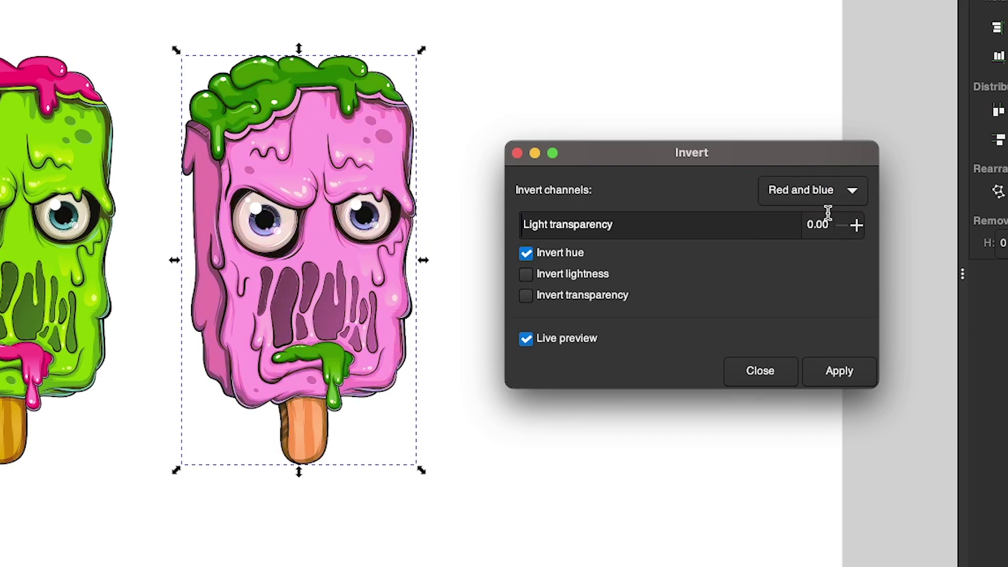
pyautogui.click(528, 253)
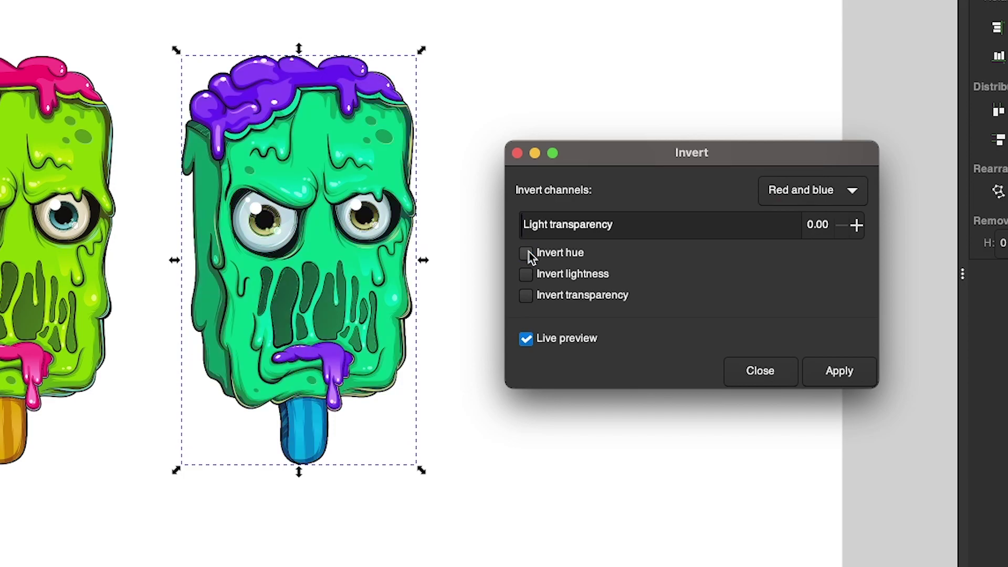
pyautogui.click(529, 252)
pyautogui.click(839, 199)
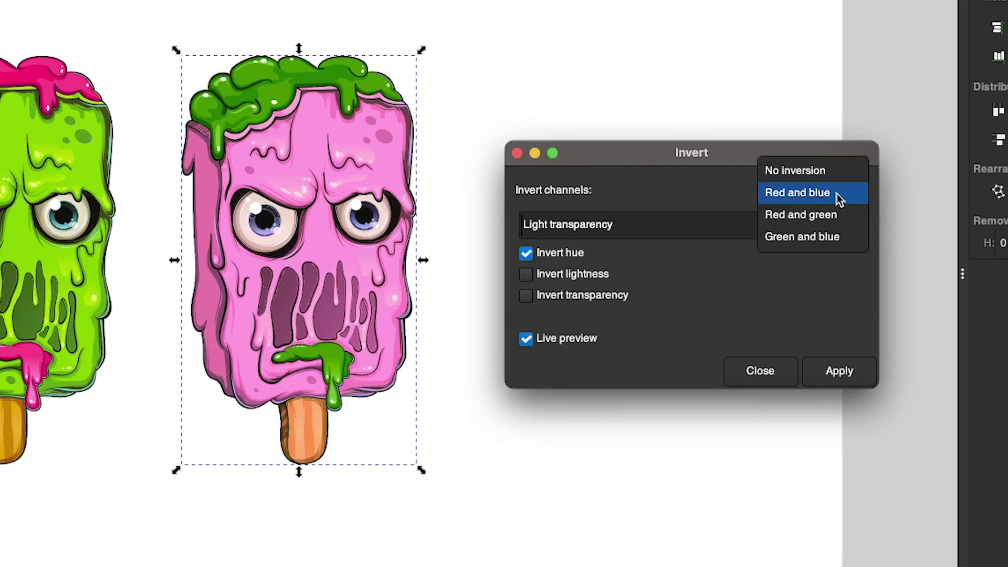
pyautogui.click(795, 217)
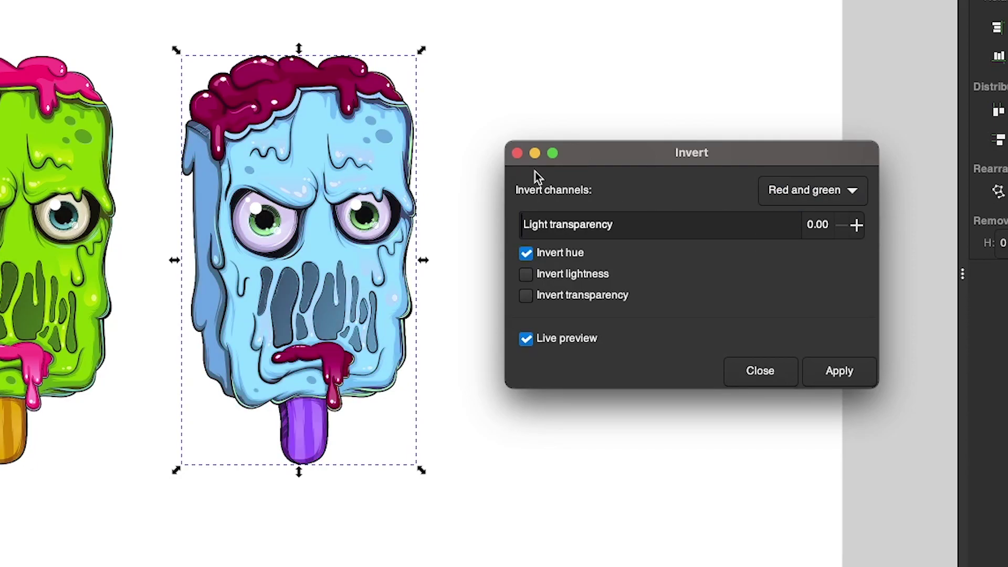
pyautogui.click(526, 253)
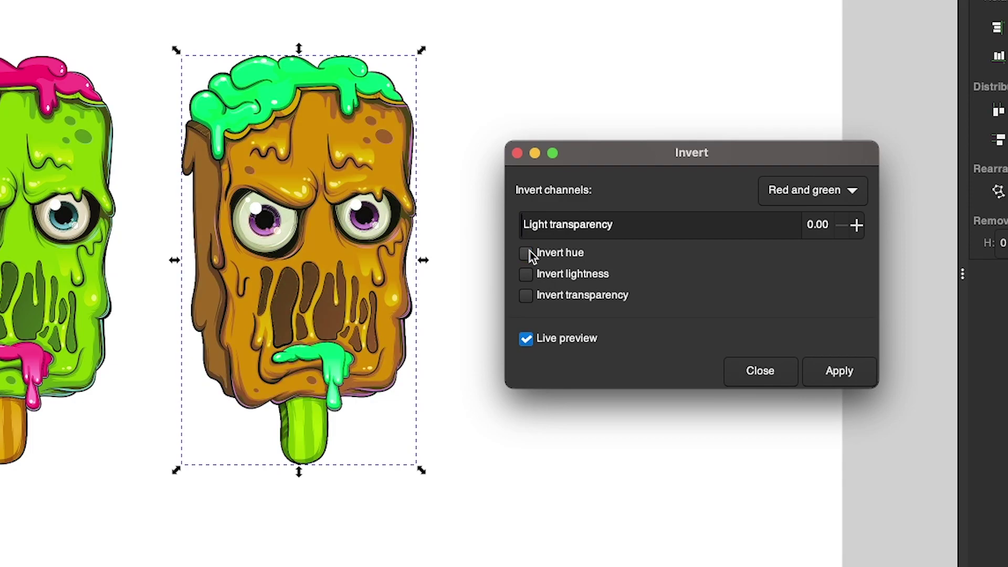
pyautogui.click(530, 251)
# Try green/blue inversion, revert to no channel inversion, then apply the hue-only Invert filter and close it
pyautogui.click(842, 191)
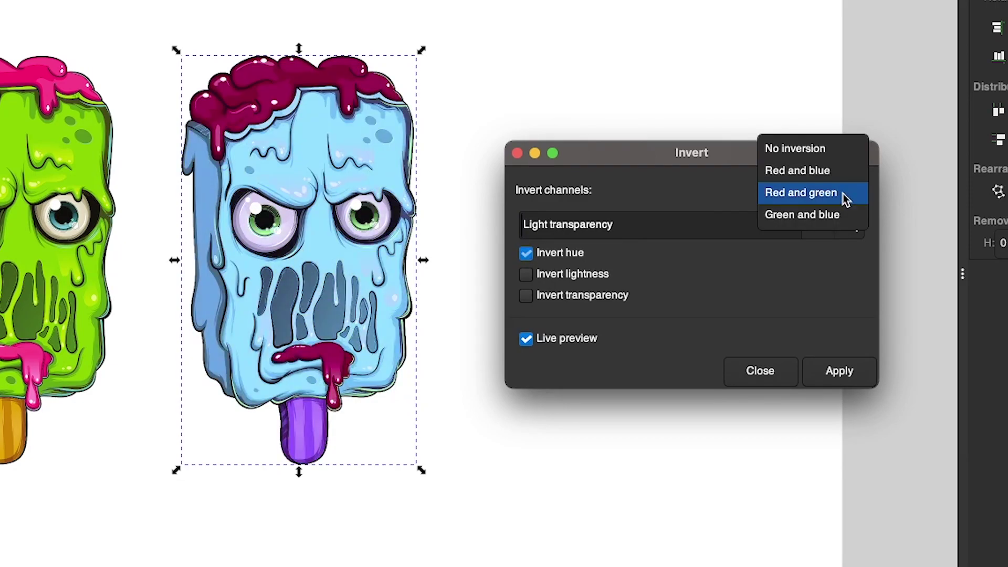
pyautogui.click(823, 211)
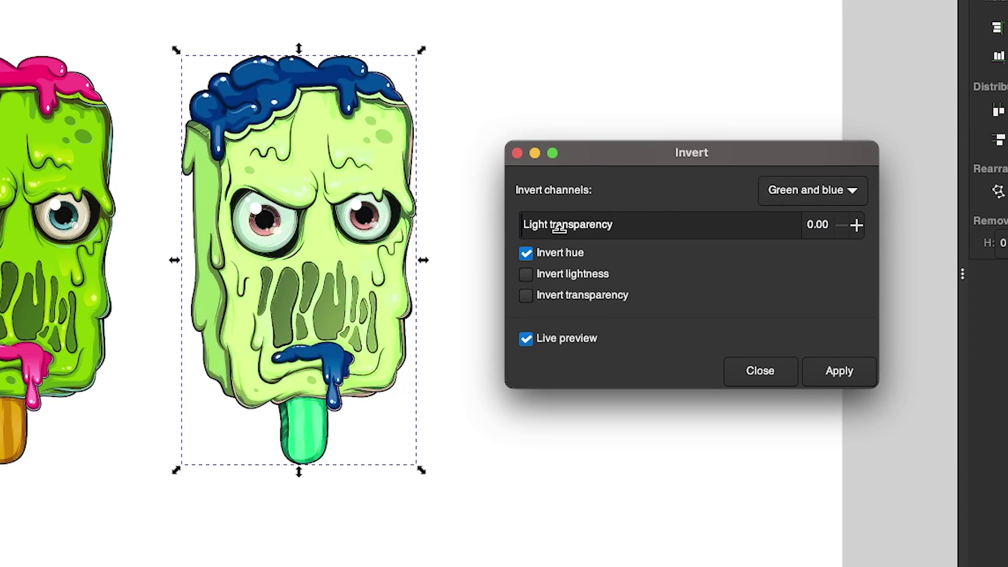
pyautogui.click(526, 254)
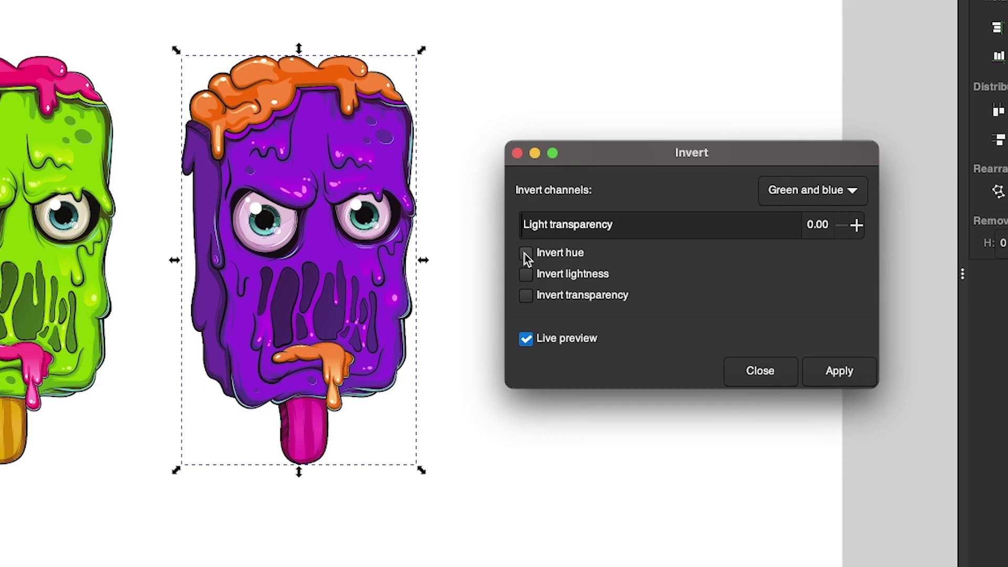
pyautogui.click(526, 255)
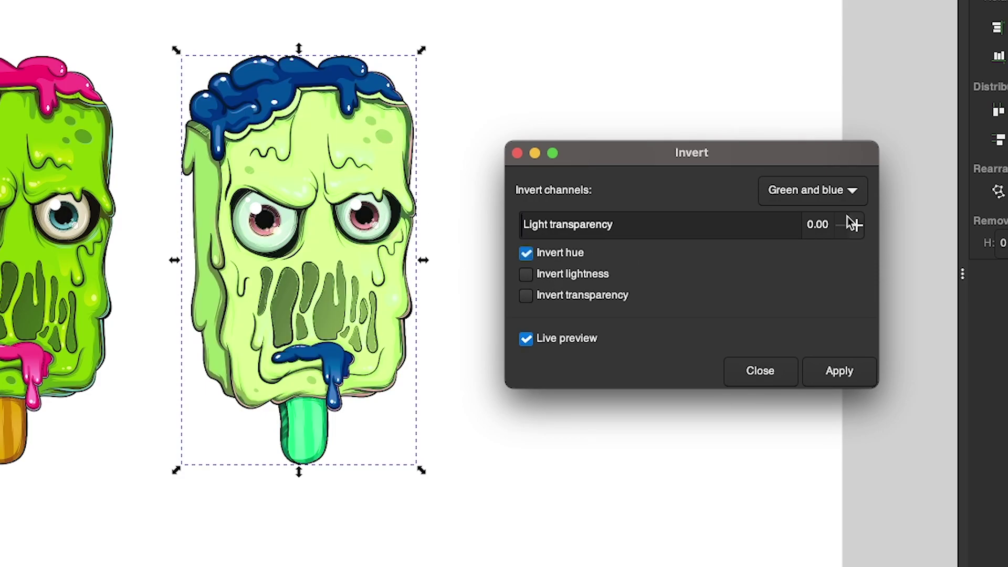
pyautogui.click(836, 197)
pyautogui.click(815, 130)
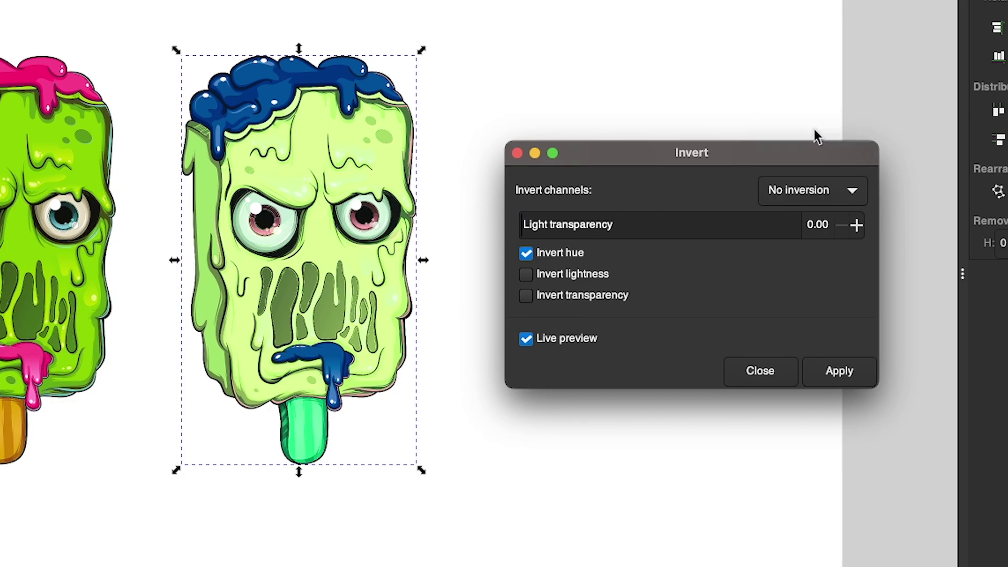
pyautogui.click(834, 370)
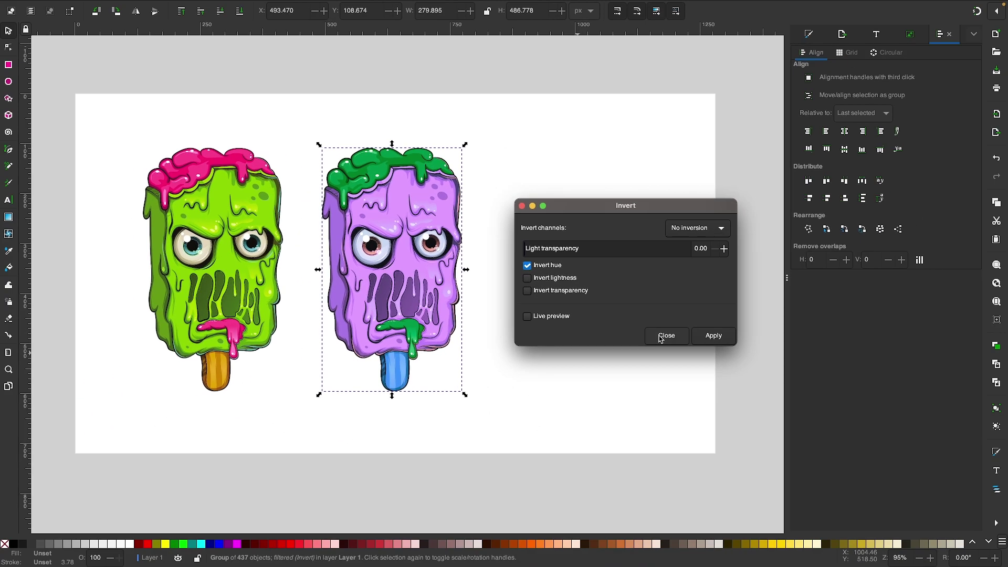
pyautogui.click(760, 370)
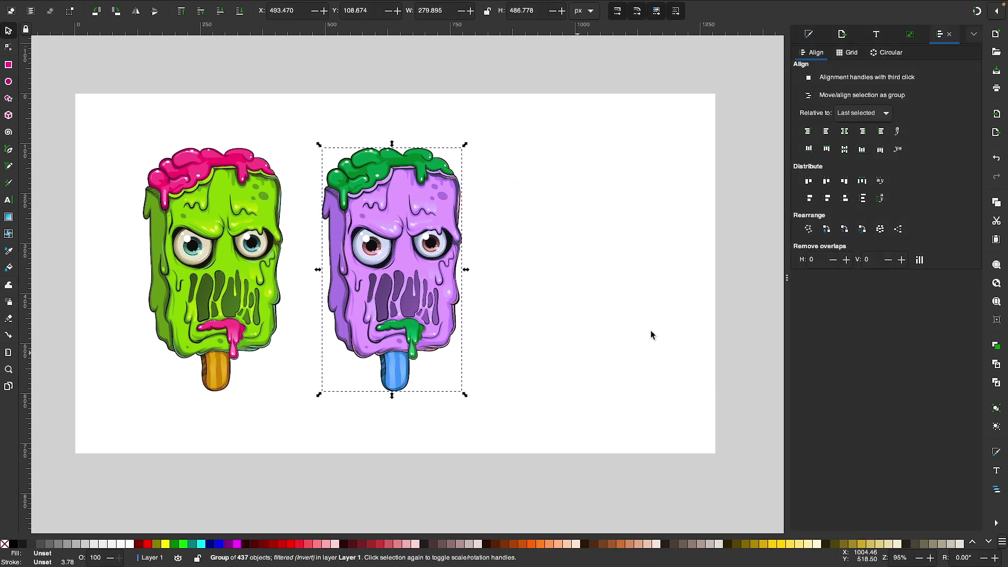
# Clear the popsicle selection, then in inkcat.svg select the purple face's skin and the peach face's skin
pyautogui.click(528, 272)
pyautogui.press('5')
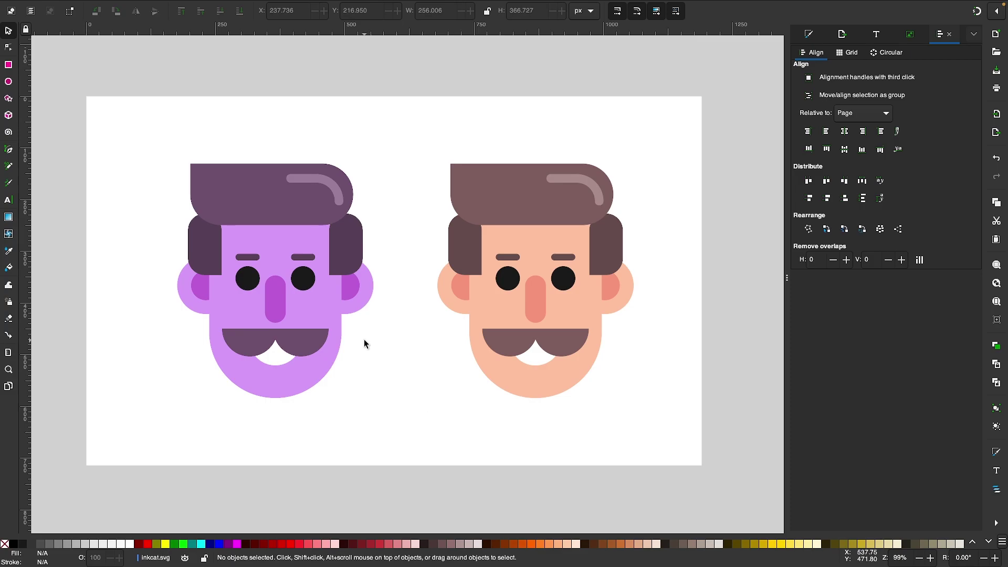
pyautogui.click(308, 307)
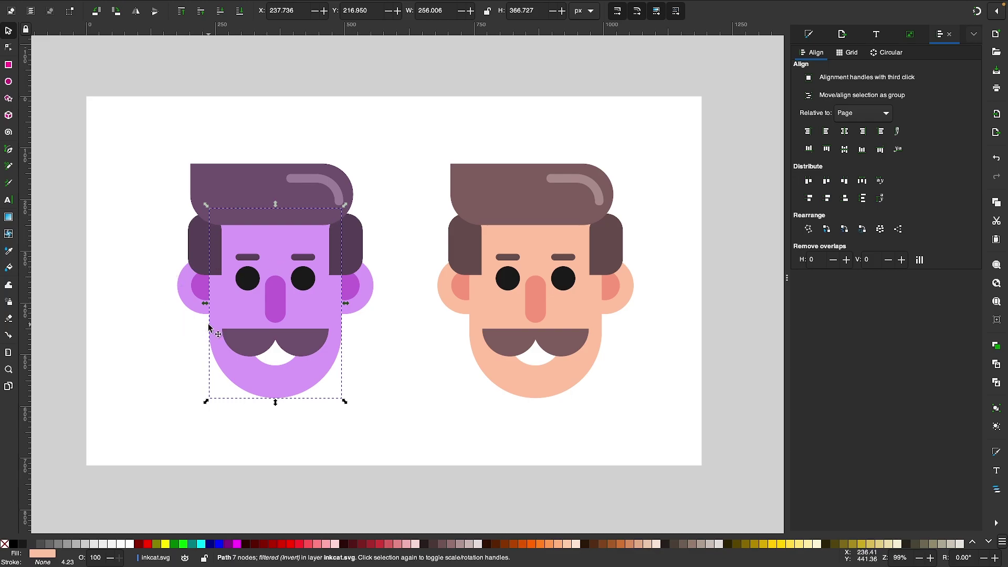
pyautogui.scroll(1, 209, 329)
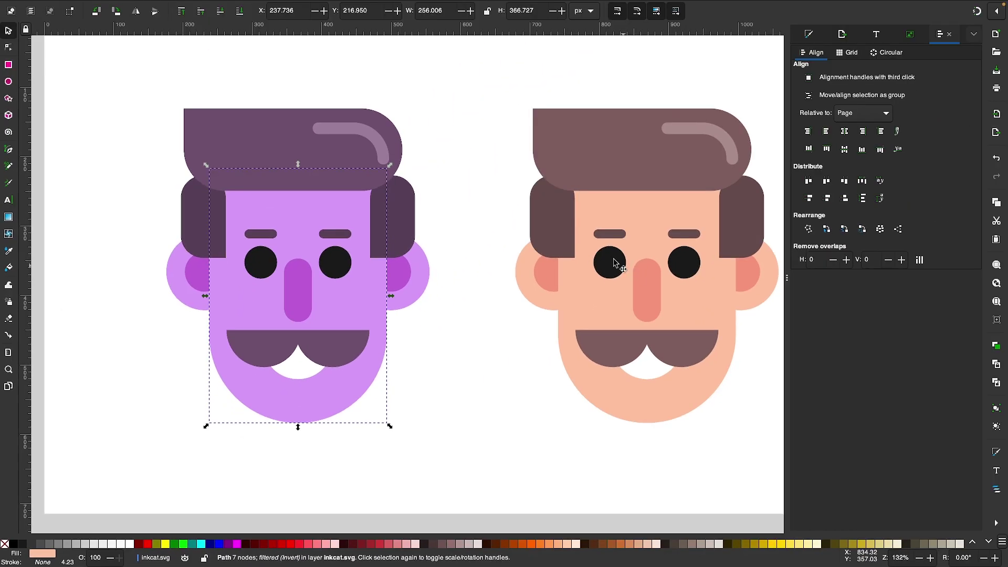
pyautogui.scroll(-2, 426, 299)
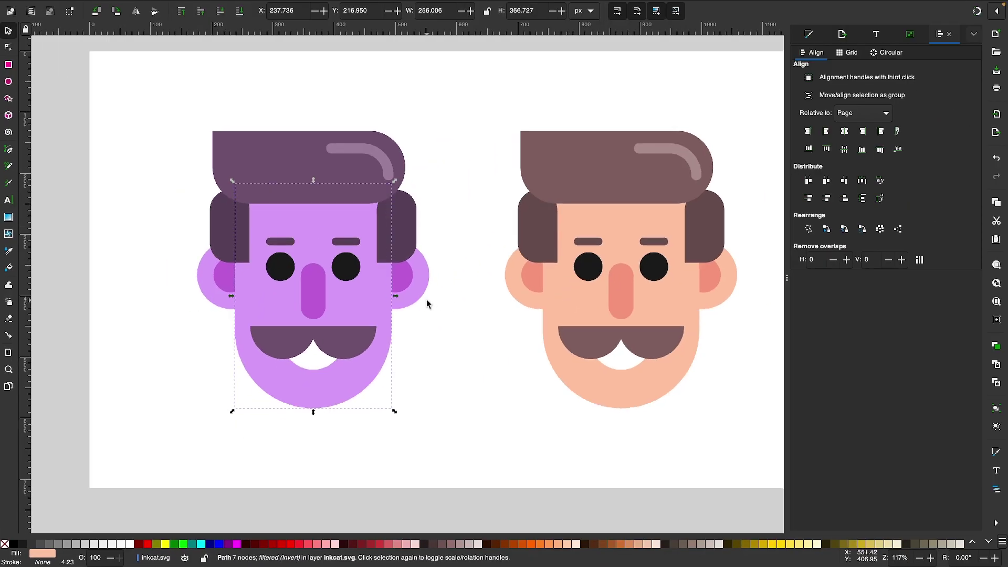
pyautogui.hscroll(3, 427, 299)
pyautogui.scroll(1, 426, 299)
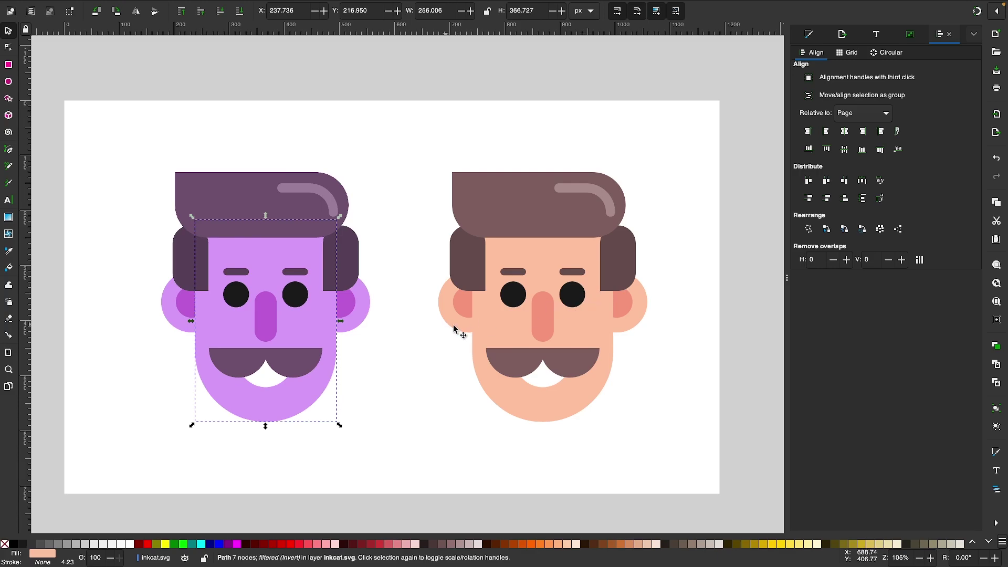
pyautogui.click(495, 326)
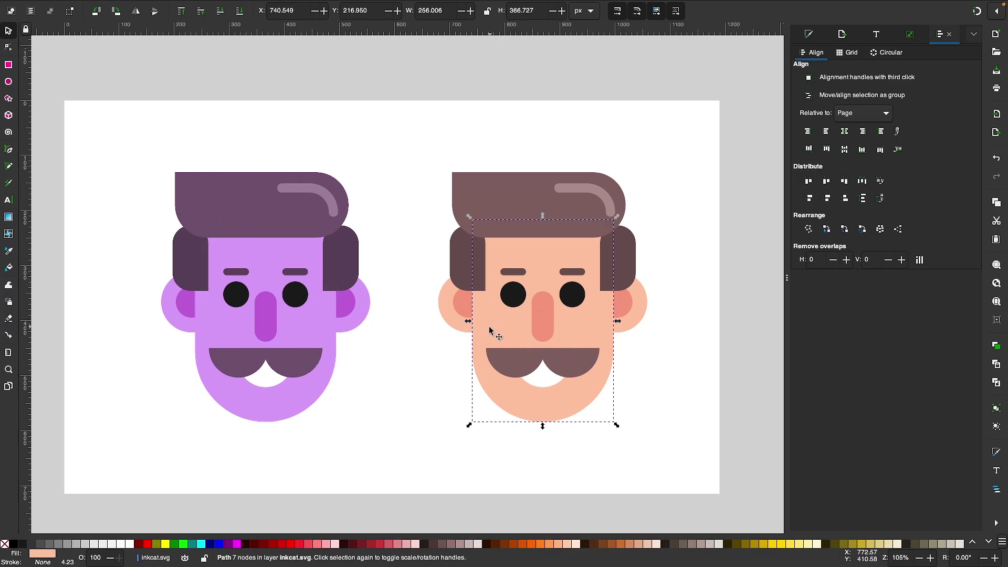
# With the Dropper, give the right face's skin and nose the left face's purple
pyautogui.click(8, 252)
pyautogui.click(269, 254)
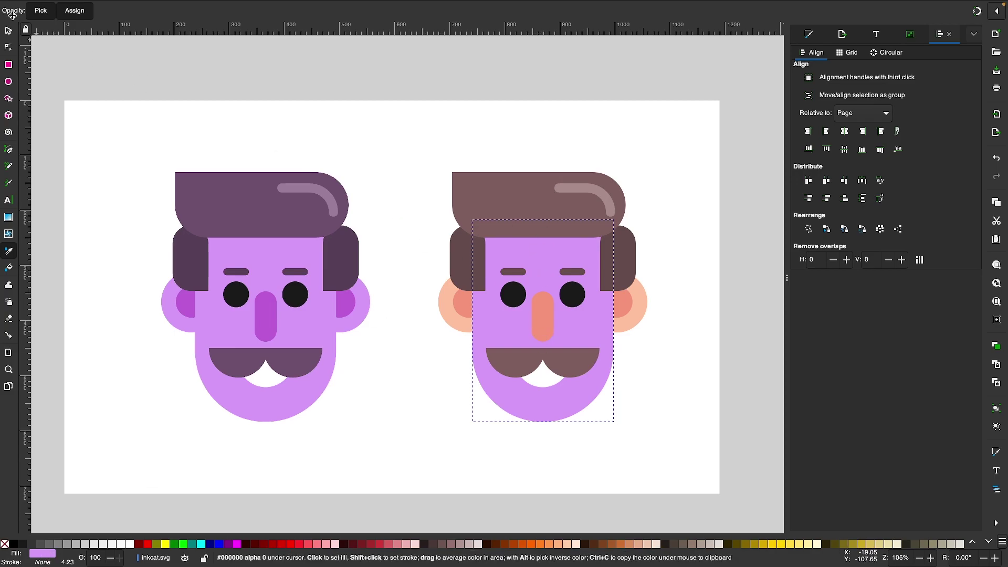
pyautogui.click(8, 30)
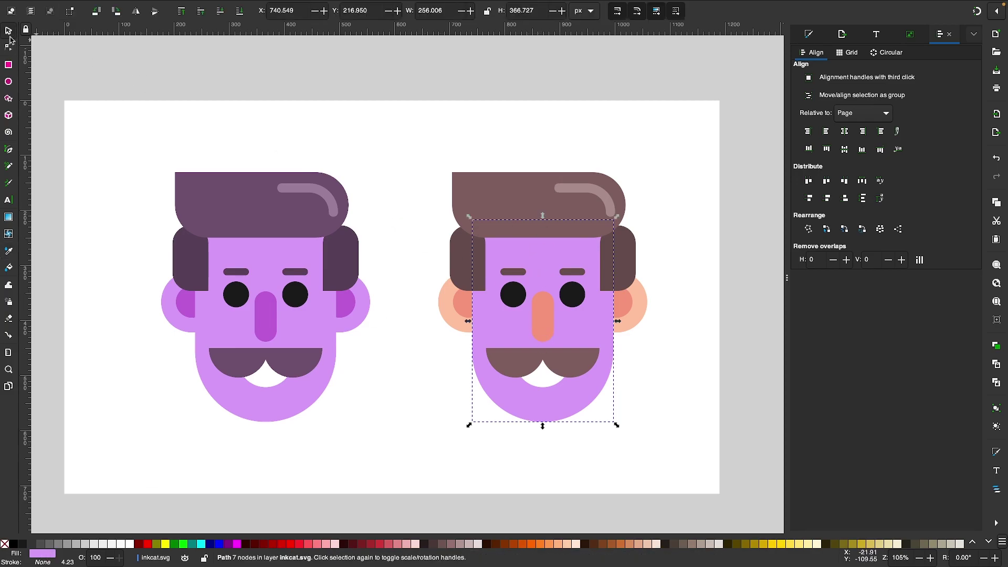
pyautogui.click(532, 310)
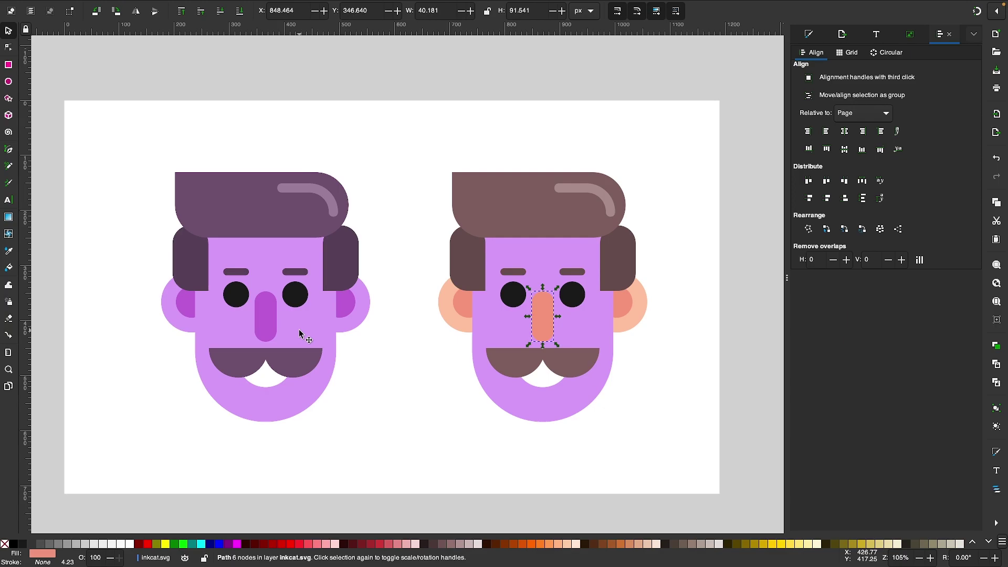
pyautogui.press('d')
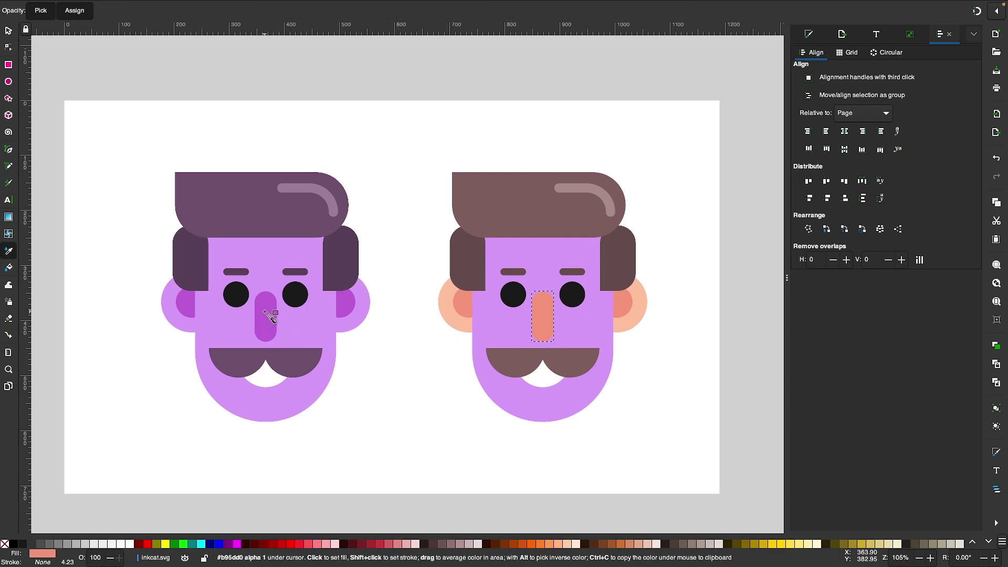
pyautogui.click(270, 315)
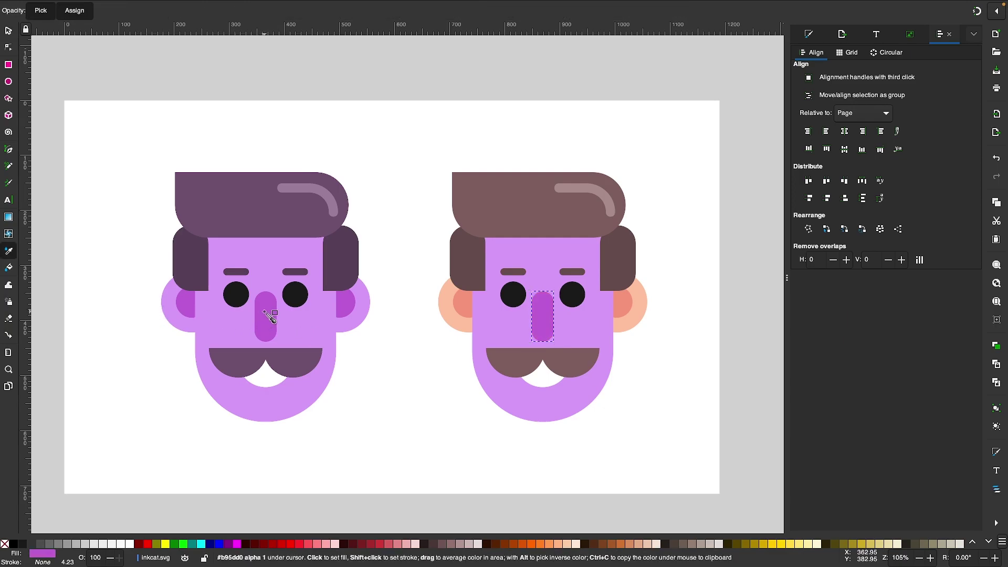
# Recolour the right face's left, top and right hair pieces with the left face's purples
pyautogui.press('space')
pyautogui.click(465, 260)
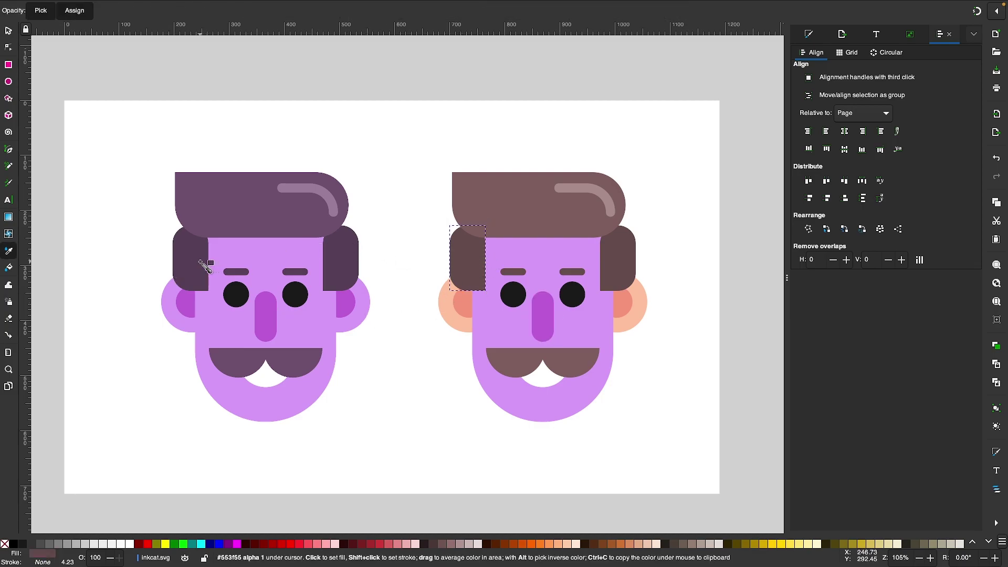
pyautogui.click(206, 263)
pyautogui.press('space')
pyautogui.click(517, 214)
pyautogui.press('space')
pyautogui.click(266, 198)
pyautogui.press('space')
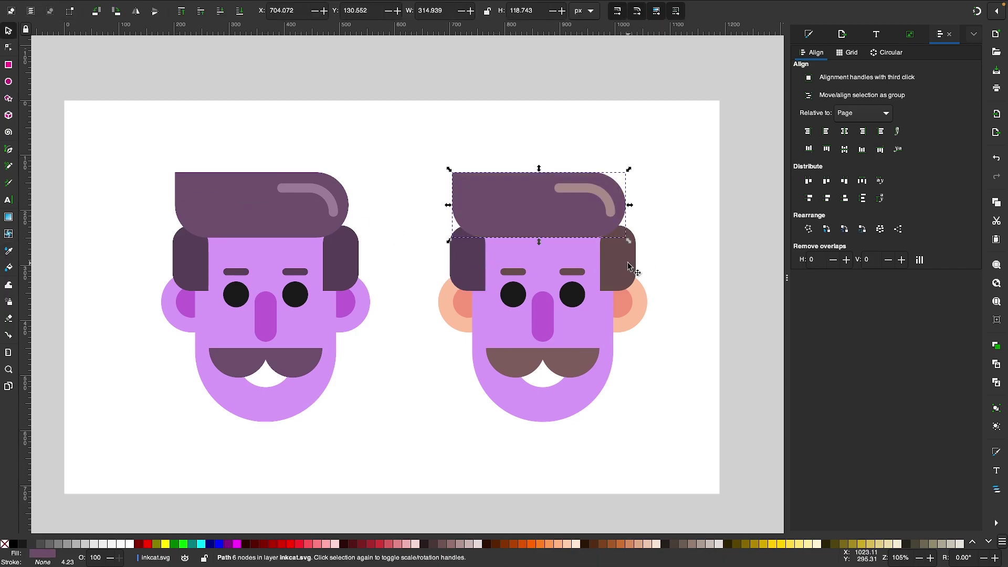
pyautogui.click(632, 268)
pyautogui.press('space')
pyautogui.click(342, 258)
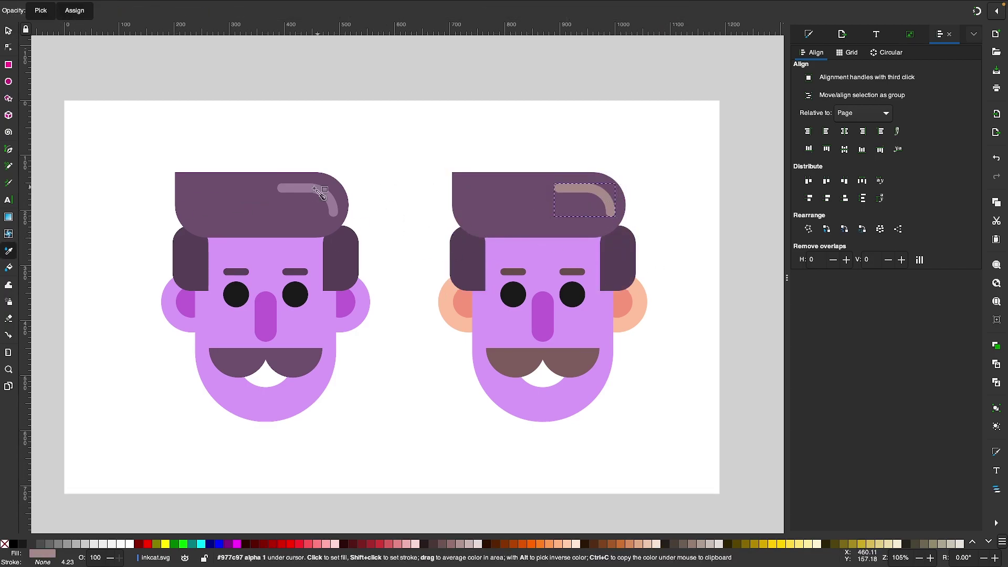
# Give the right face's ears and mustache the matching purples, then clear the selection
pyautogui.press('space')
pyautogui.press('space')
pyautogui.click(169, 313)
pyautogui.press('space')
pyautogui.click(574, 360)
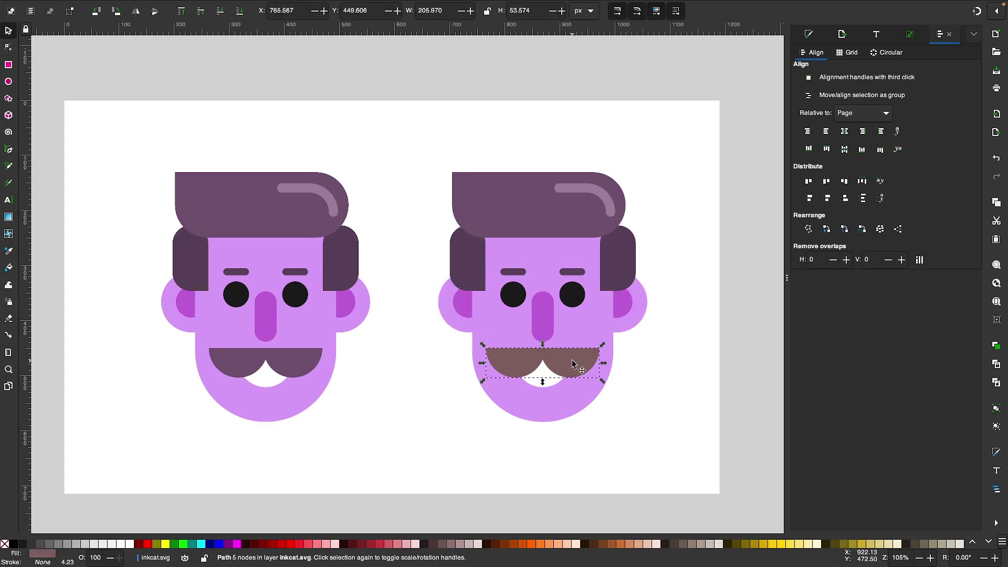
pyautogui.press('space')
pyautogui.click(266, 363)
pyautogui.press('space')
pyautogui.click(458, 407)
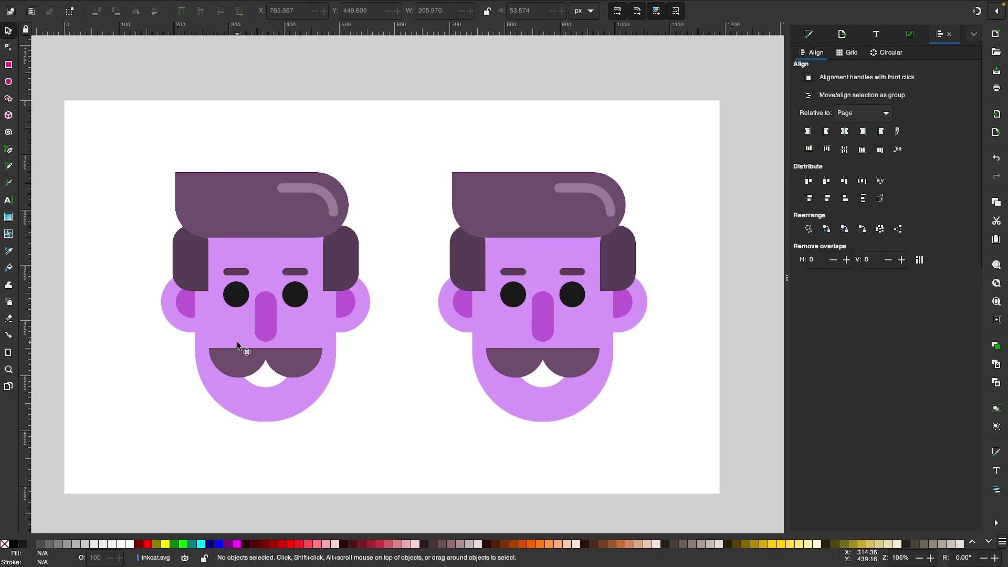
# Rubber-band select the whole left face, apply Filters > Remove Filters, and deselect
pyautogui.hscroll(-1, 237, 343)
pyautogui.scroll(1, 238, 343)
pyautogui.scroll(-1, 237, 341)
pyautogui.hscroll(1, 238, 342)
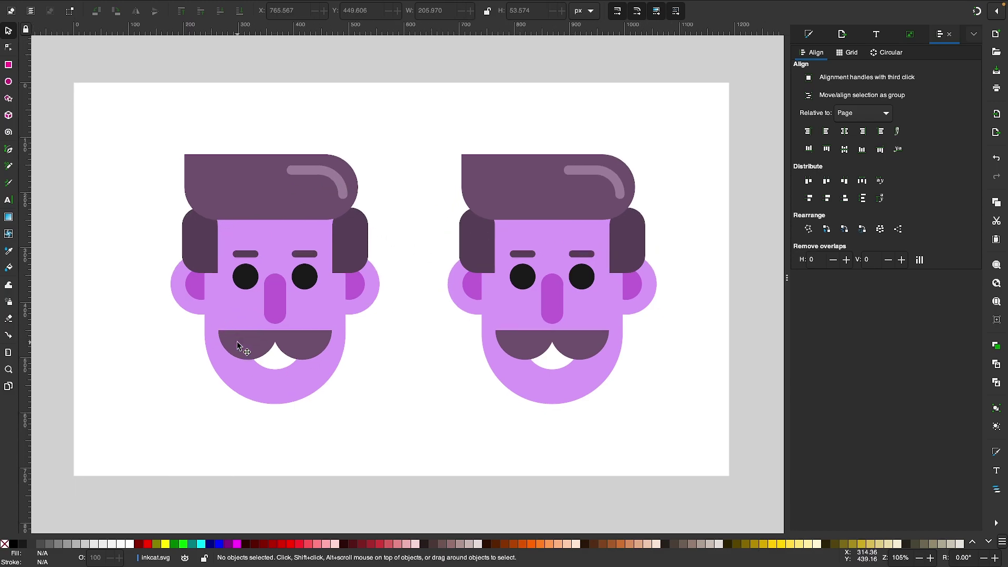
pyautogui.moveTo(424, 468); pyautogui.dragTo(131, 116)
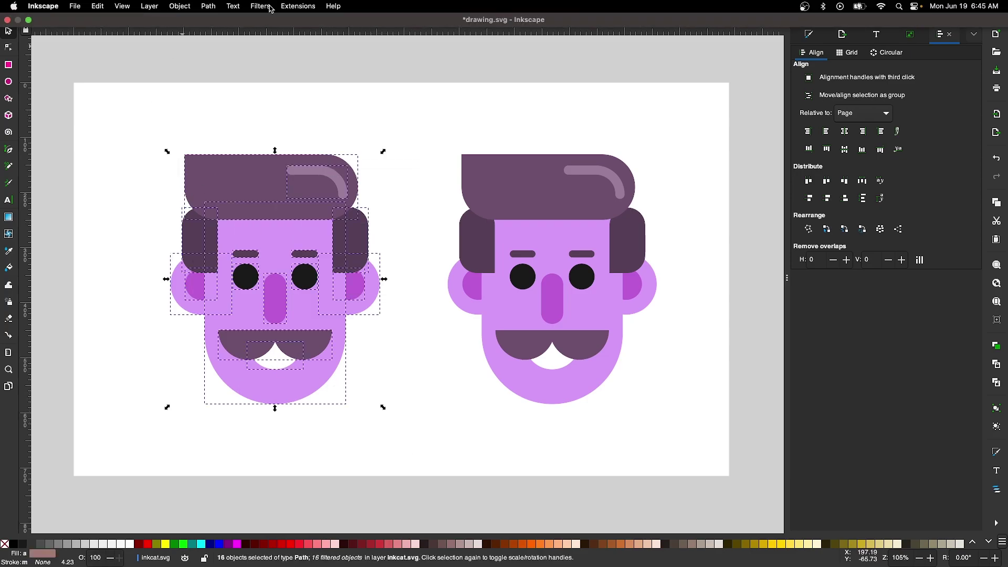
pyautogui.click(261, 7)
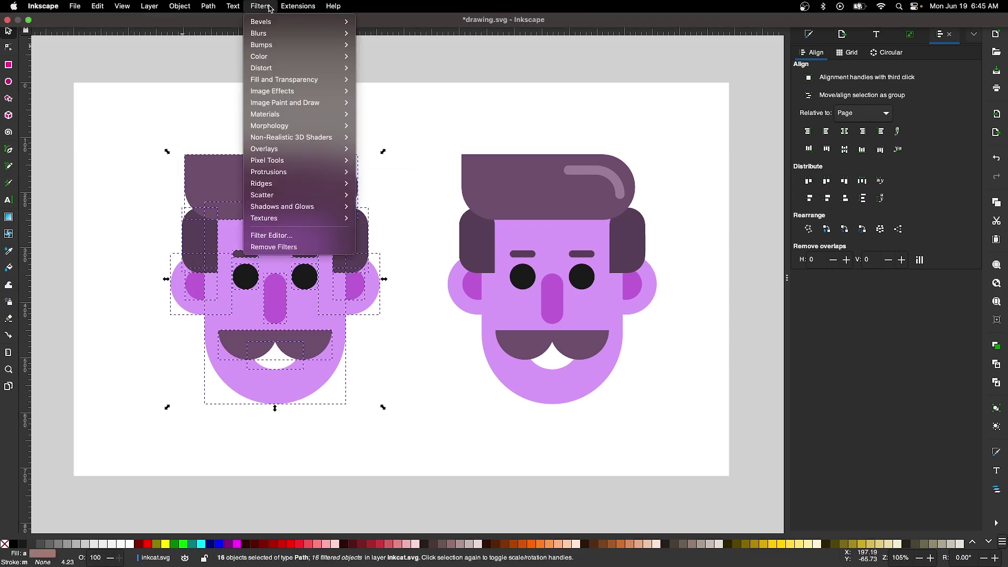
pyautogui.click(268, 247)
pyautogui.click(468, 435)
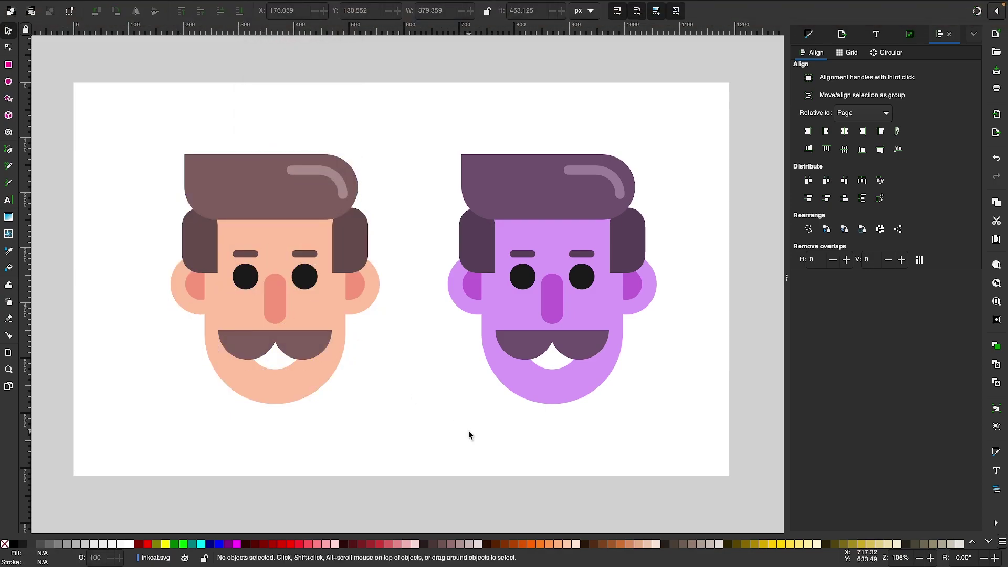